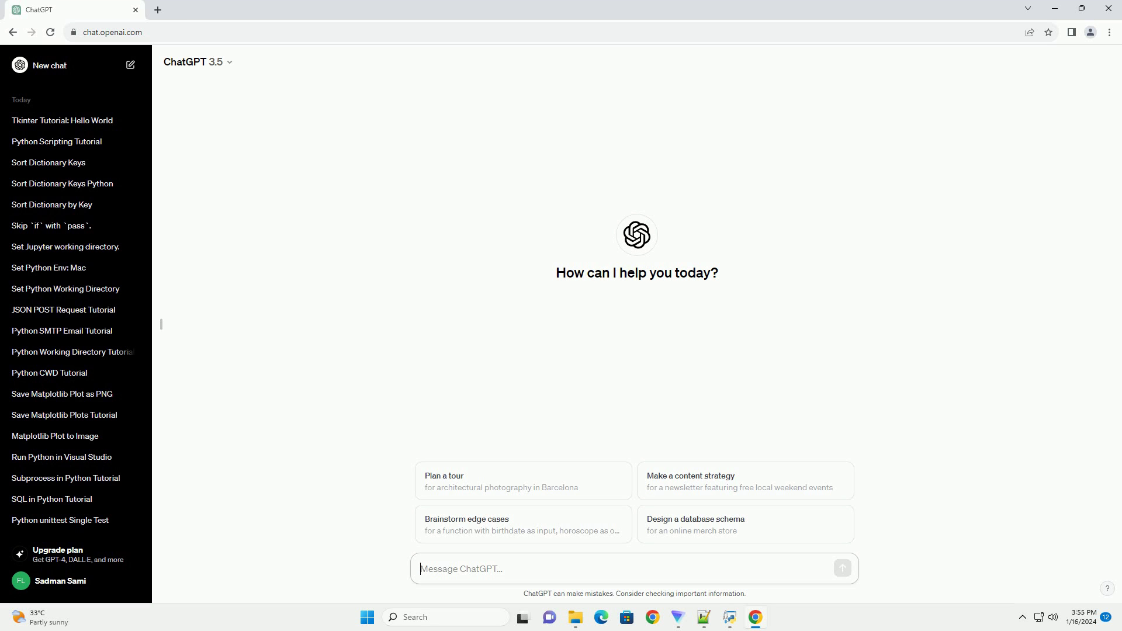
Paste and send the request for a tutorial on stopping a running Python script in VS Code
text(write an informative tutorial about how to stop running python script in visual studio code with code example)
key(Return)
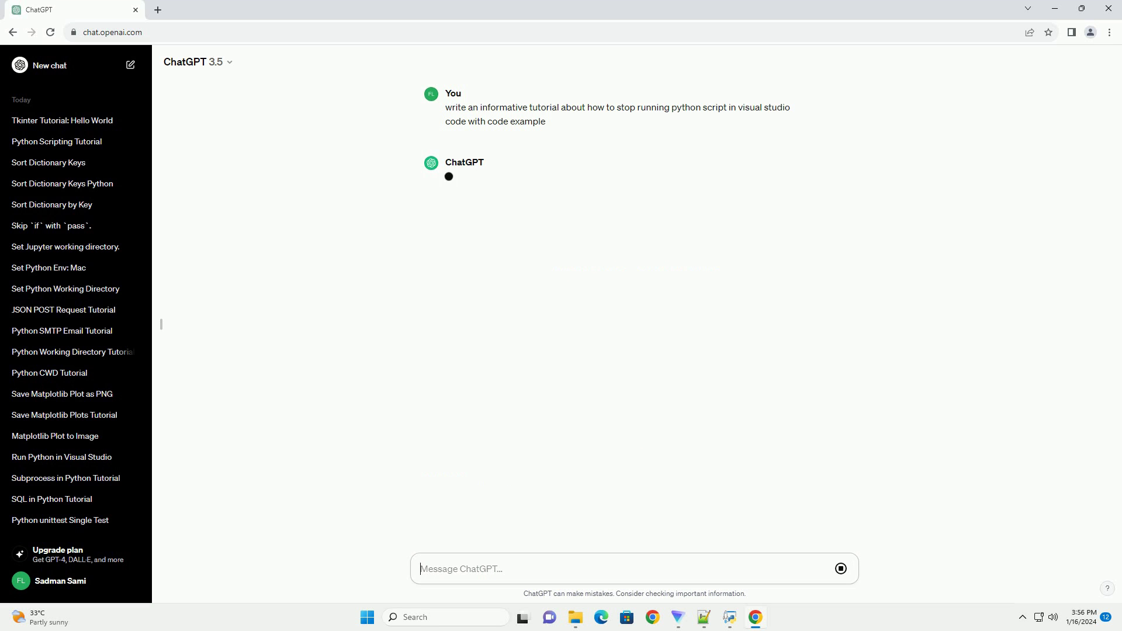